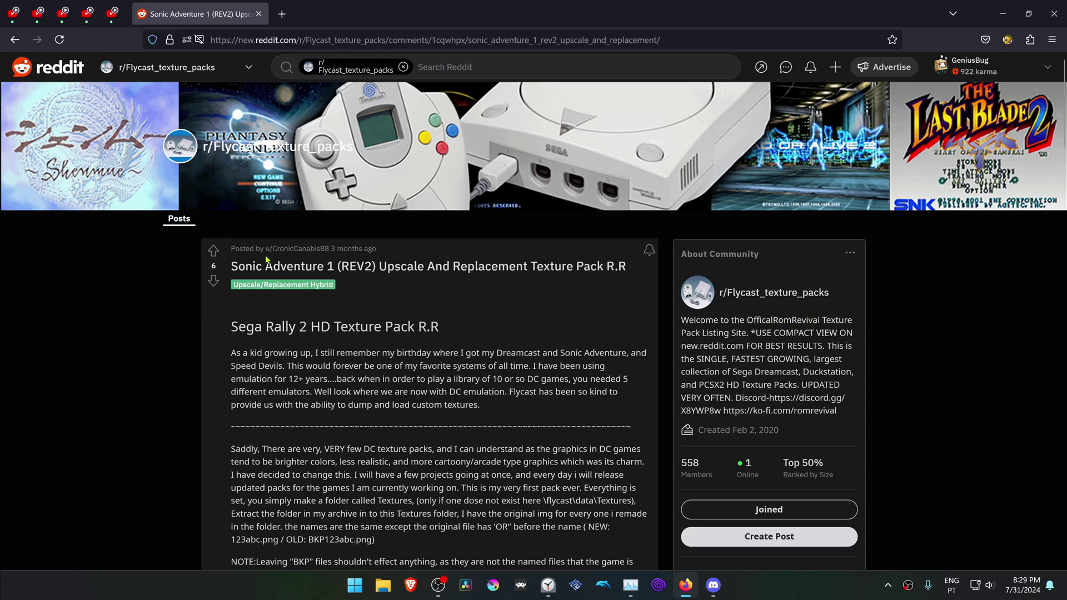
scroll(581, 297, down, 10)
scroll(581, 298, down, 10)
scroll(580, 298, down, 10)
scroll(579, 290, down, 10)
scroll(578, 290, down, 5)
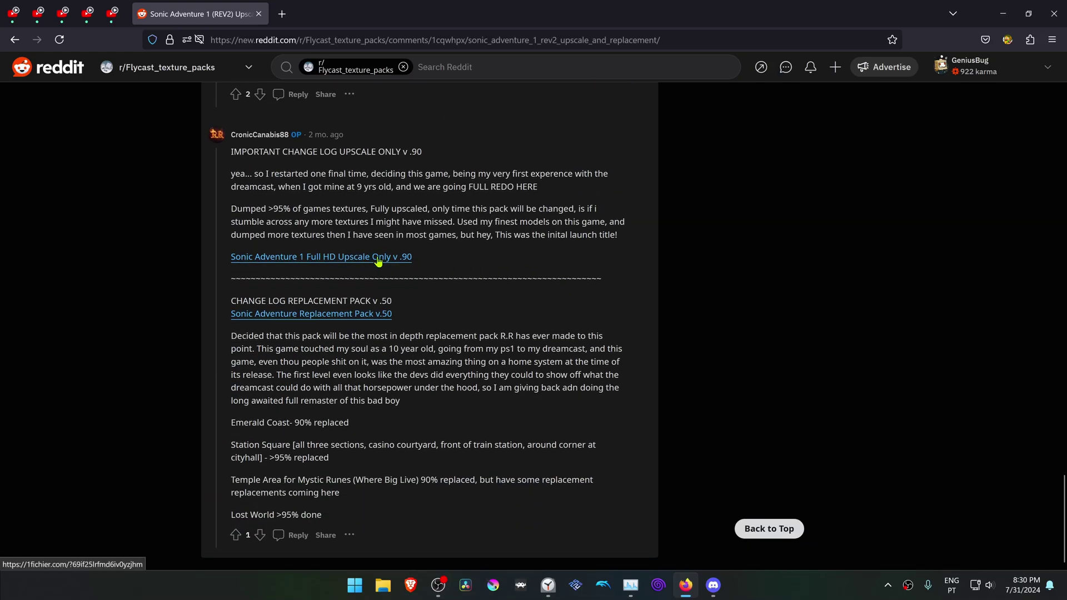
Download MK-51000 HQ UPSCALE.7z from 1fichier to the desktop, overwriting the existing copy.
click(379, 263)
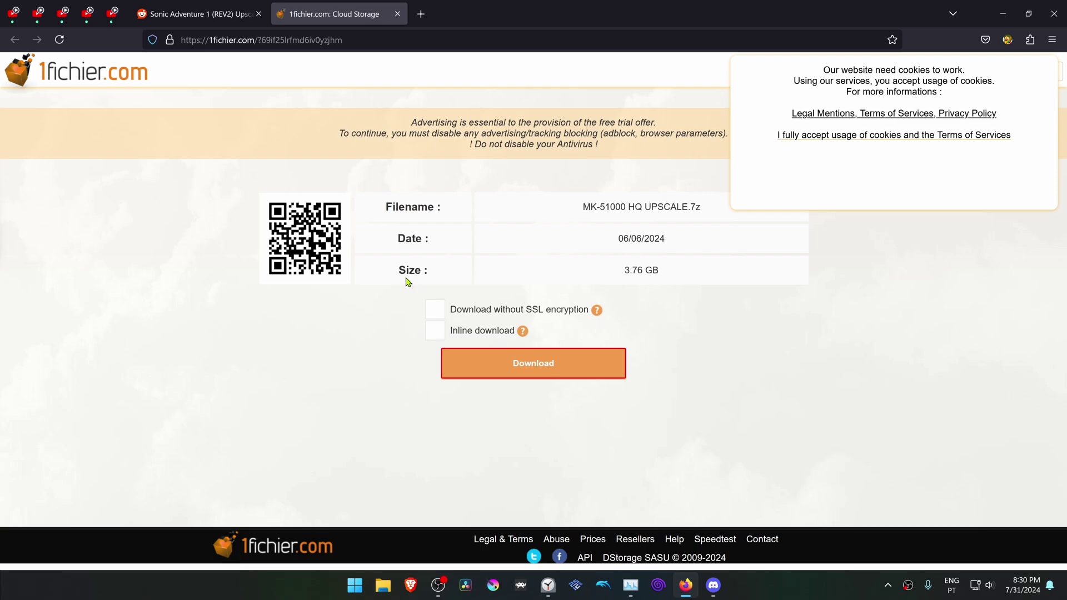
click(526, 374)
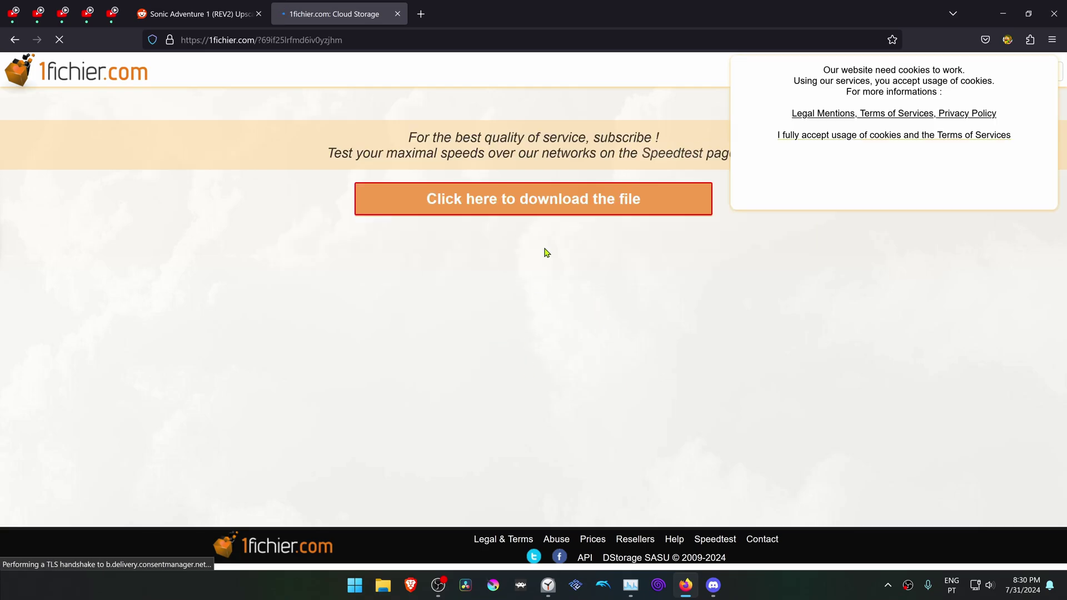
click(548, 206)
click(859, 488)
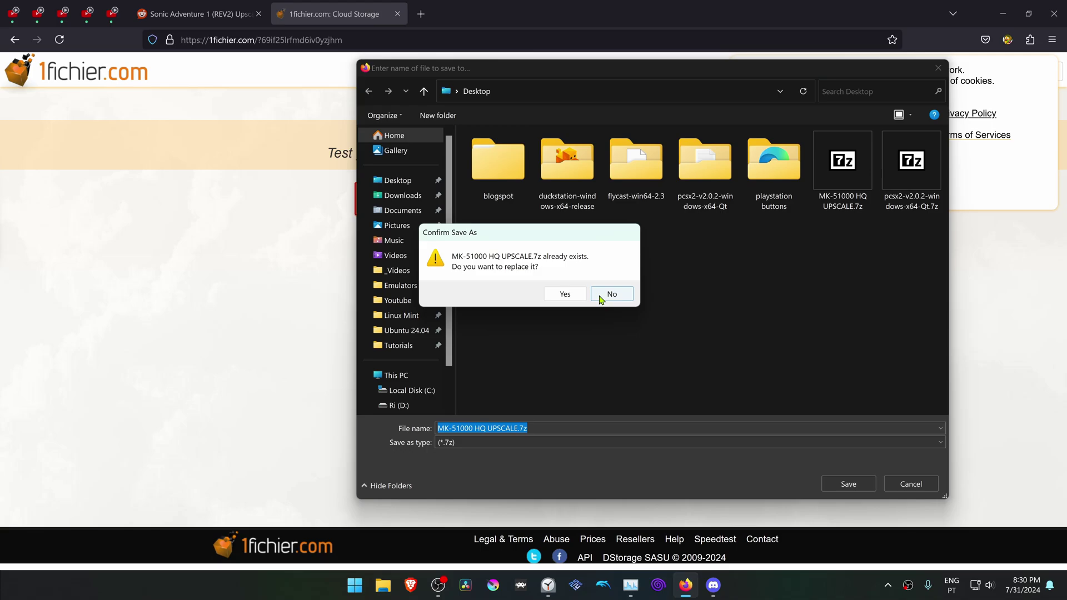
click(570, 294)
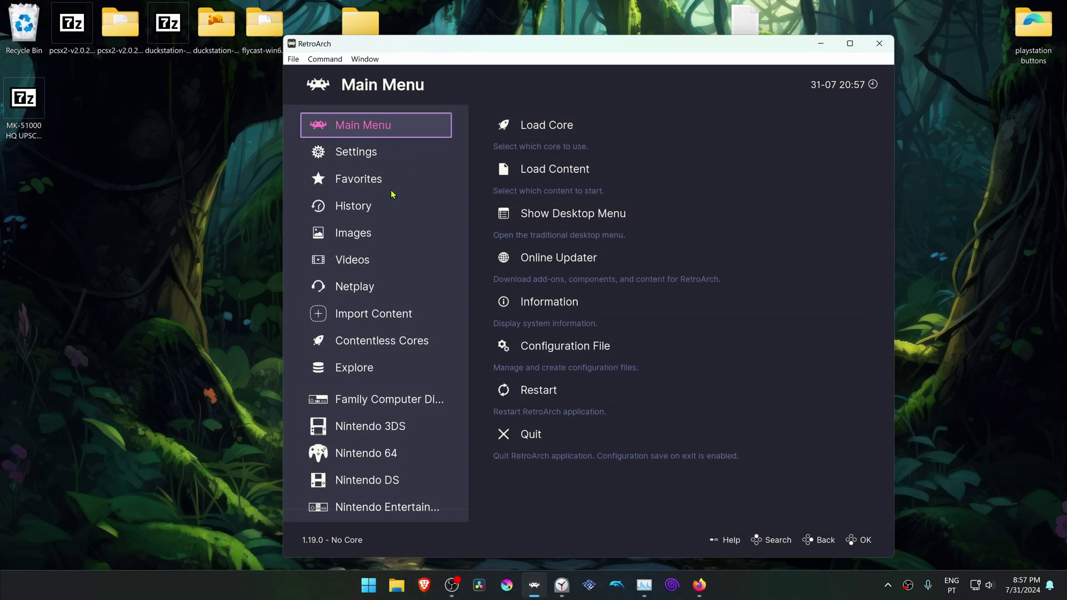
Run Sonic Adventure from RetroArch's History list.
key(Down)
key(Down)
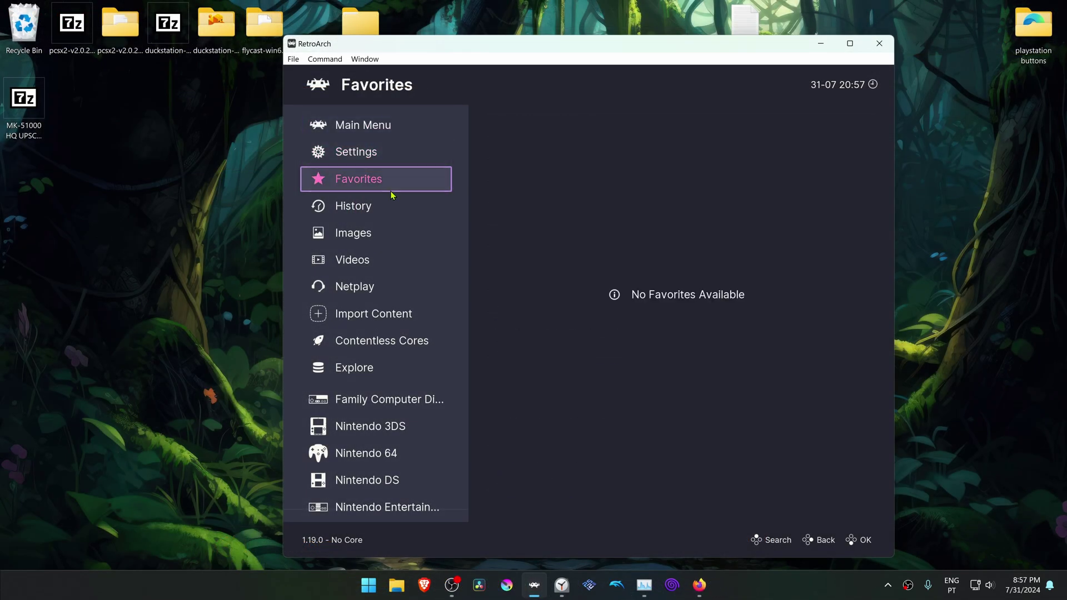
key(Down)
key(Down)
click(392, 194)
click(507, 131)
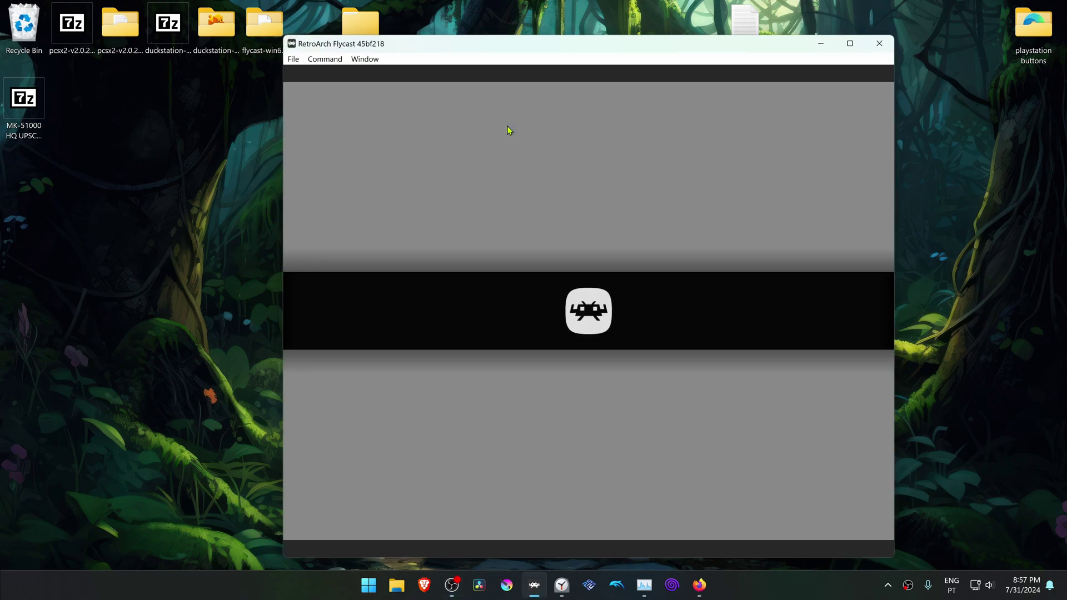
Set Flycast's Video internal resolution to 3840x2880 (x6) in Core Options.
key(F1)
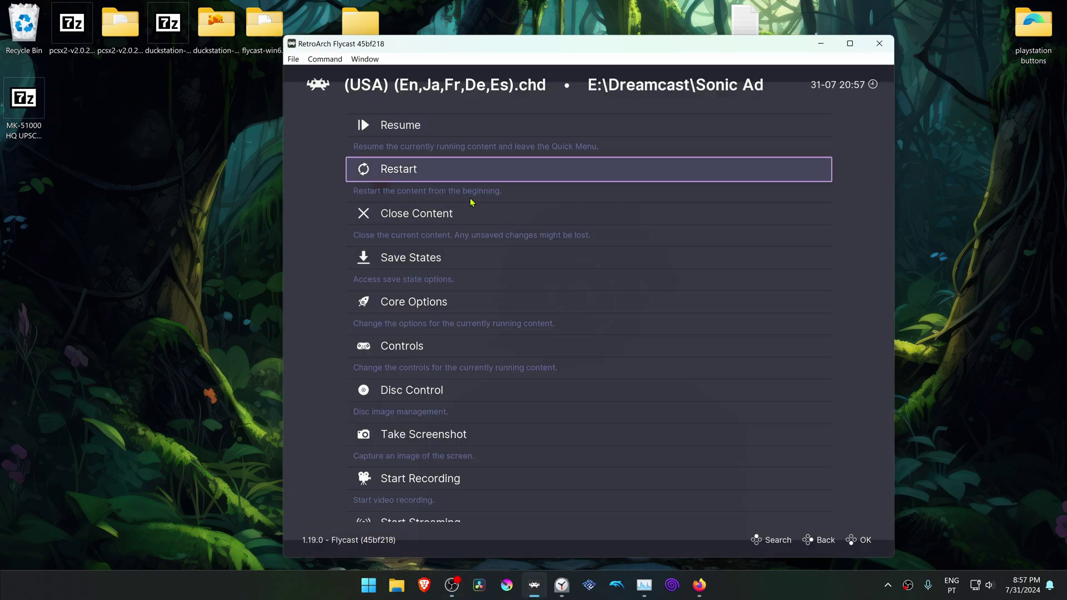
click(444, 308)
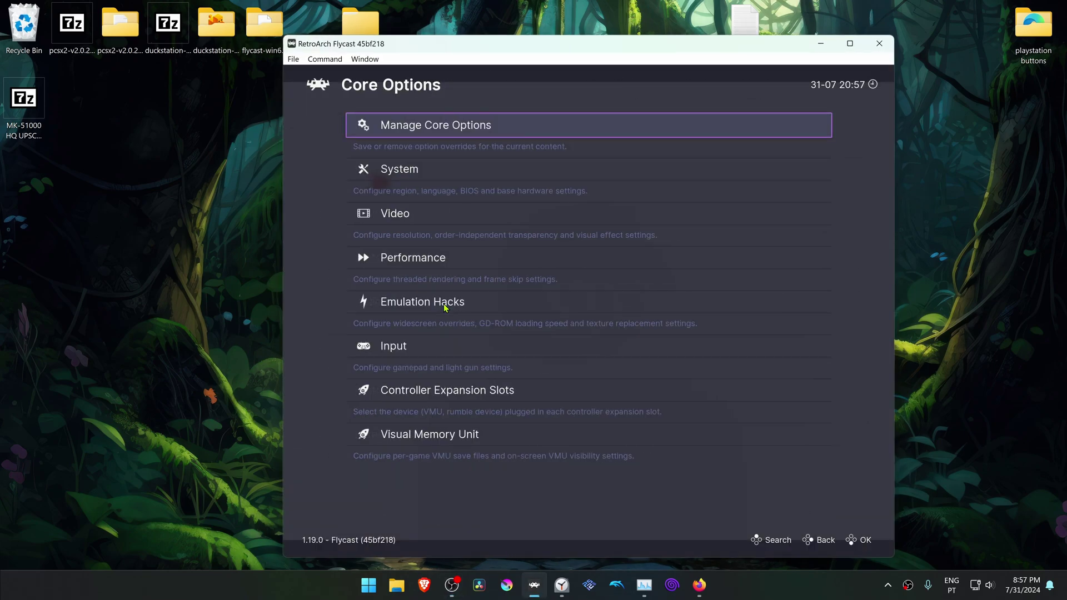
click(435, 224)
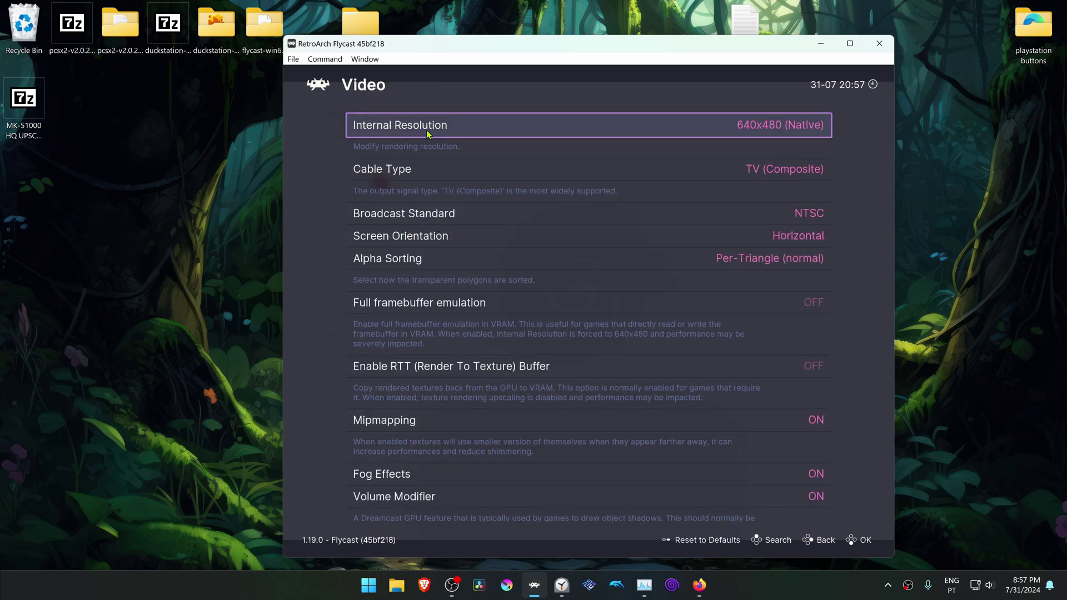
click(471, 133)
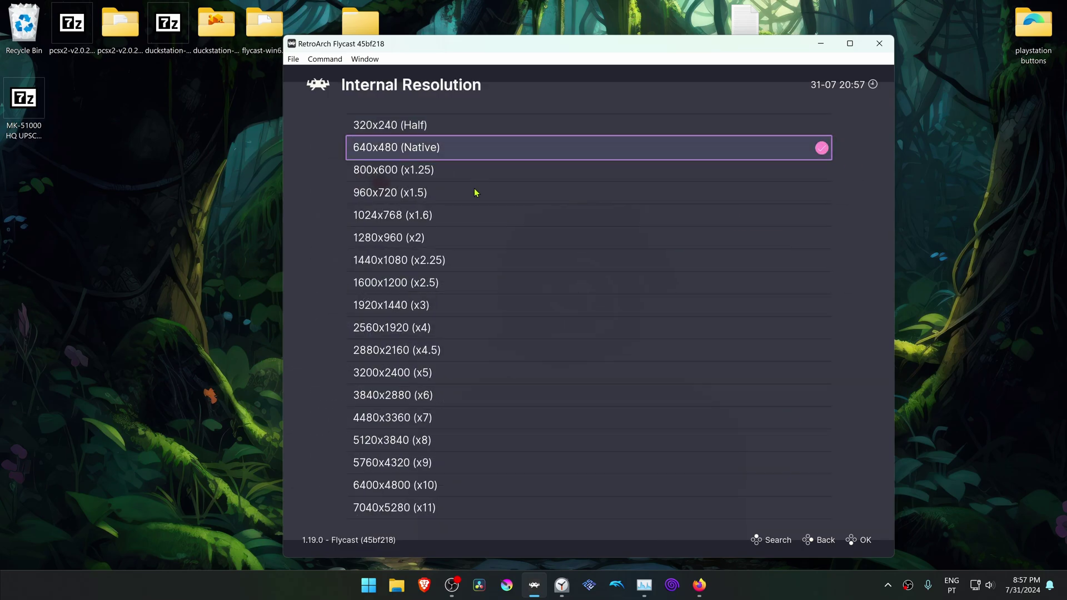
click(433, 399)
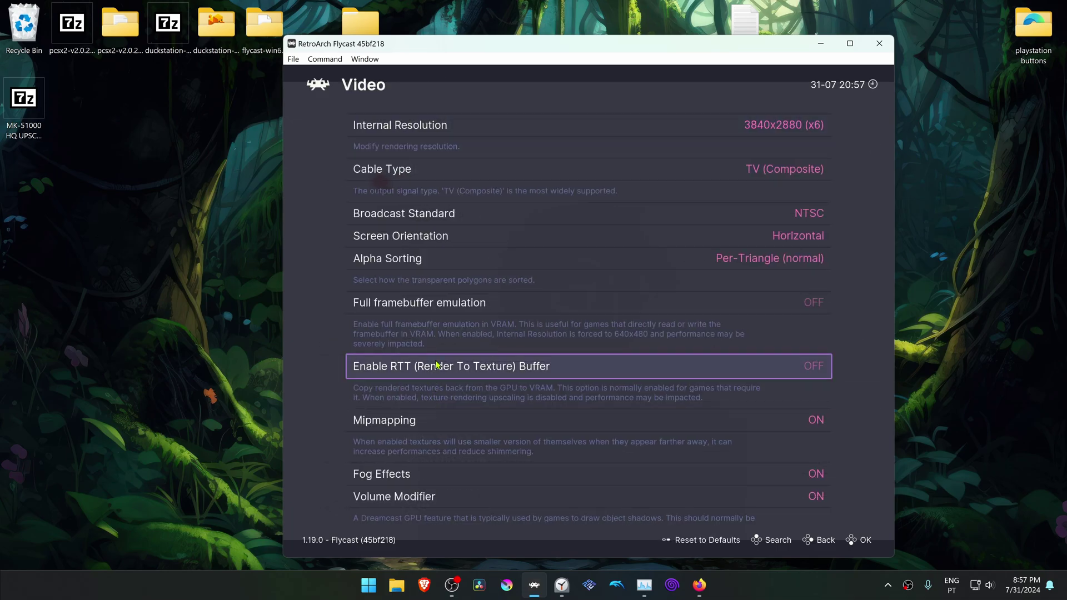
right_click(444, 340)
Turn on Load Custom Textures under Flycast's Emulation Hacks, then close RetroArch.
click(444, 308)
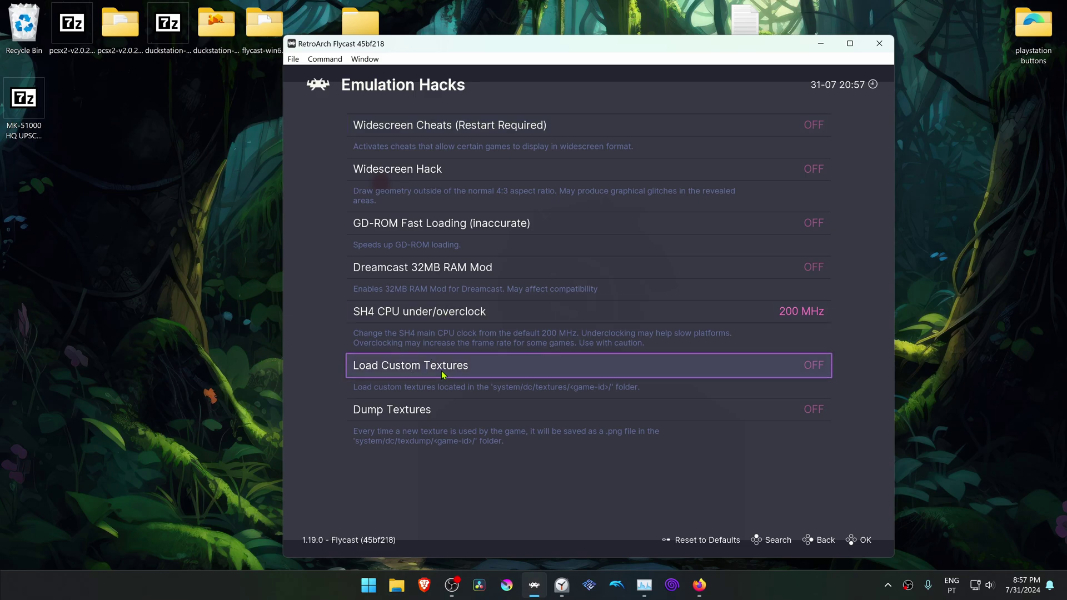
click(484, 371)
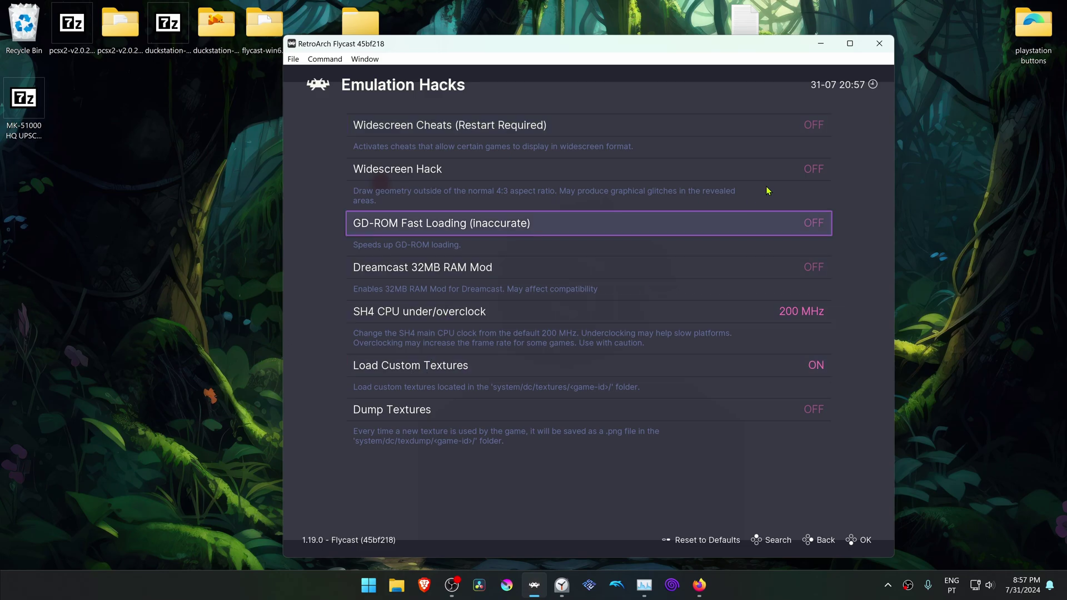
click(880, 43)
Extract MK-51000 HQ UPSCALE.7z on the desktop with 7-Zip and cut the extracted folder.
right_click(30, 105)
click(270, 209)
right_click(31, 178)
click(46, 190)
Create a new folder named textures inside RetroArch's system\dc folder.
click(397, 585)
double_click(291, 426)
double_click(250, 209)
right_click(330, 415)
click(556, 332)
text(textures)
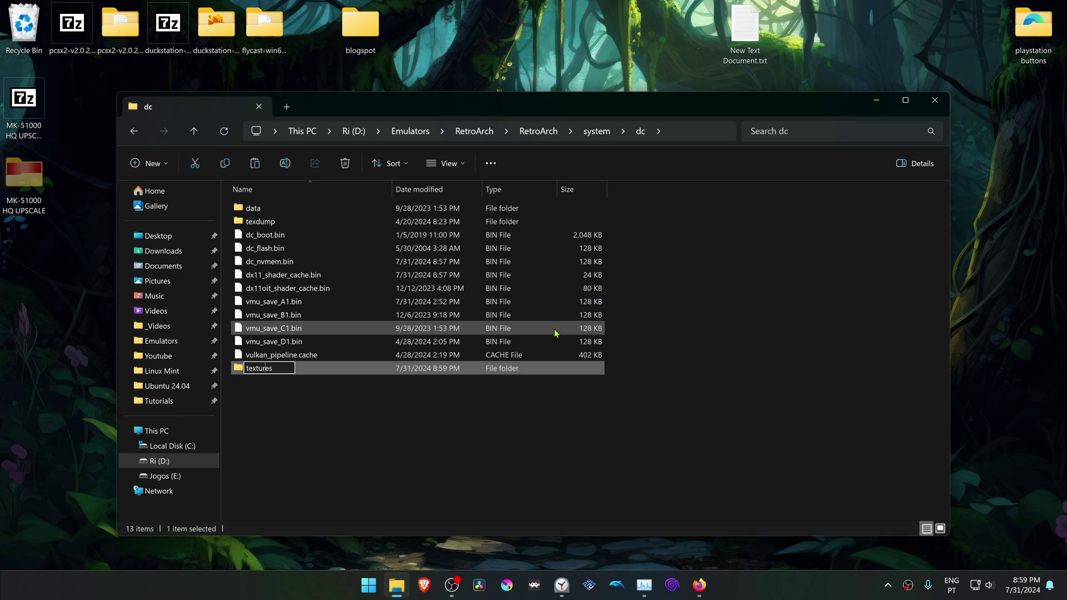
click(333, 405)
Paste the MK-51000 HQ UPSCALE folder into the new textures folder.
double_click(279, 374)
right_click(305, 315)
click(322, 323)
click(323, 324)
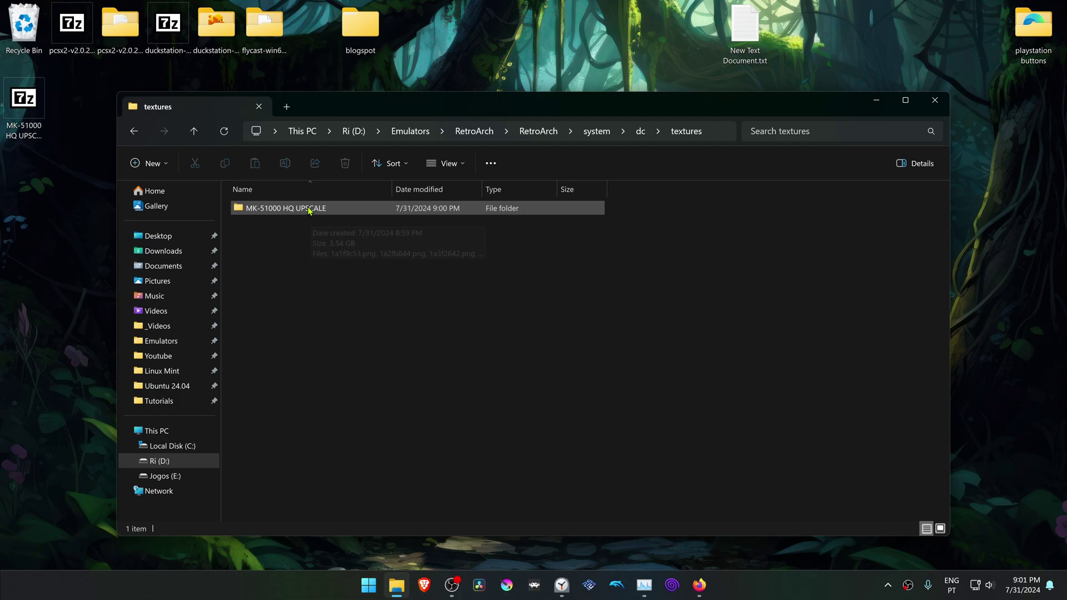
Rename the MK-51000 HQ UPSCALE folder to MK-51000 and return to the RetroArch folder.
click(308, 210)
click(305, 210)
click(310, 309)
click(134, 131)
click(134, 131)
Start RetroArch and run Sonic Adventure from History with the HD textures.
click(667, 219)
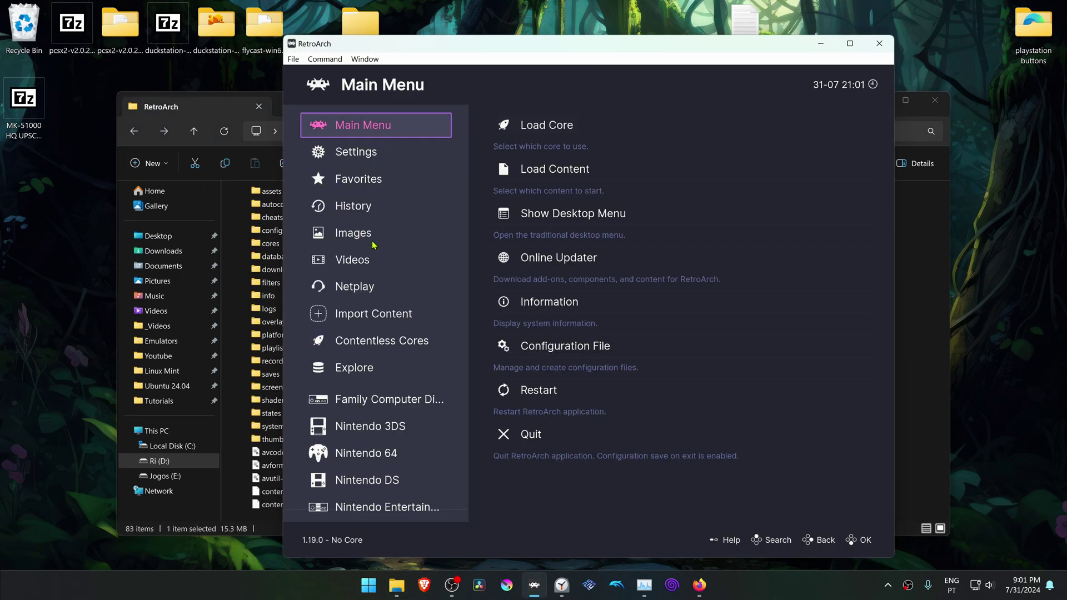
key(Down)
key(Down)
key(Down)
click(505, 125)
click(492, 125)
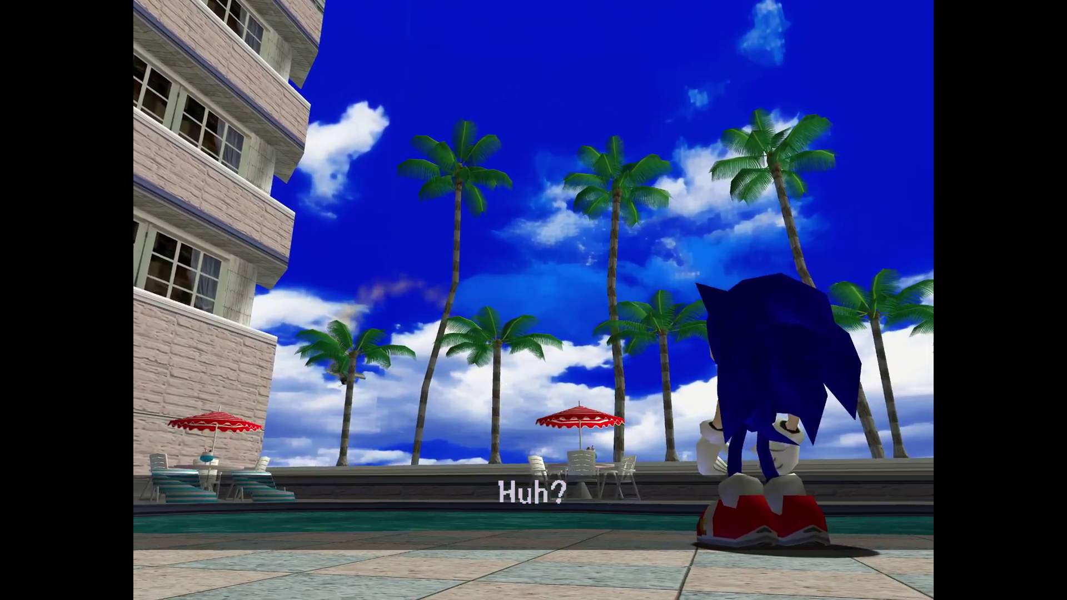